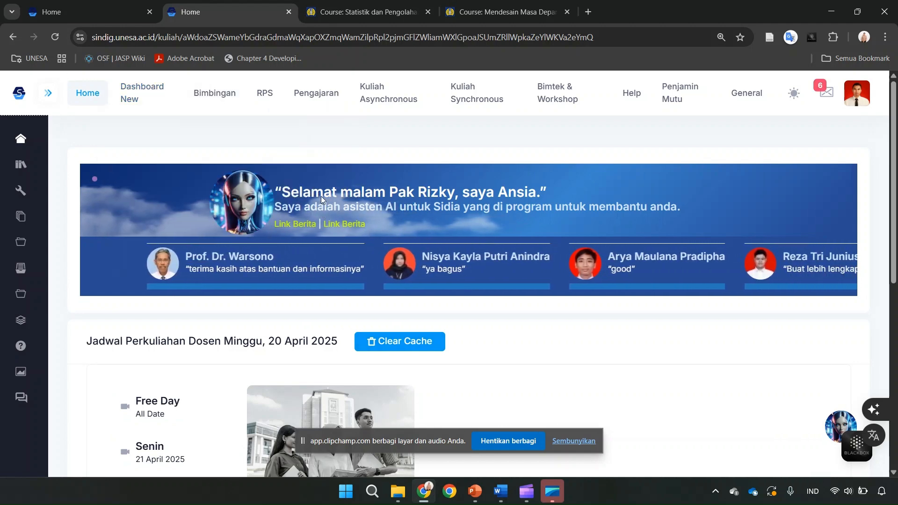
- Open the Statistik dan Pengolahan Data course from LMS Sinau Digital Unesa and review its course description and learning outcomes
mouse_move(397, 101)
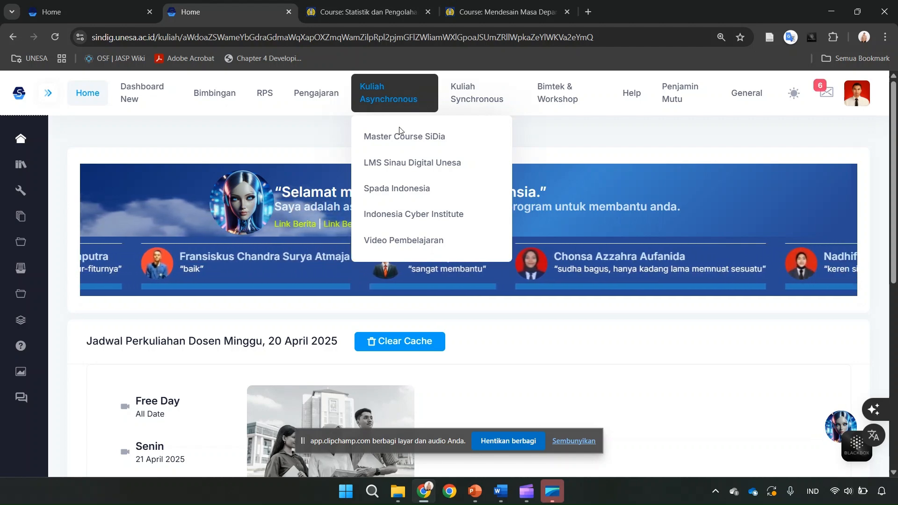
left_click(395, 169)
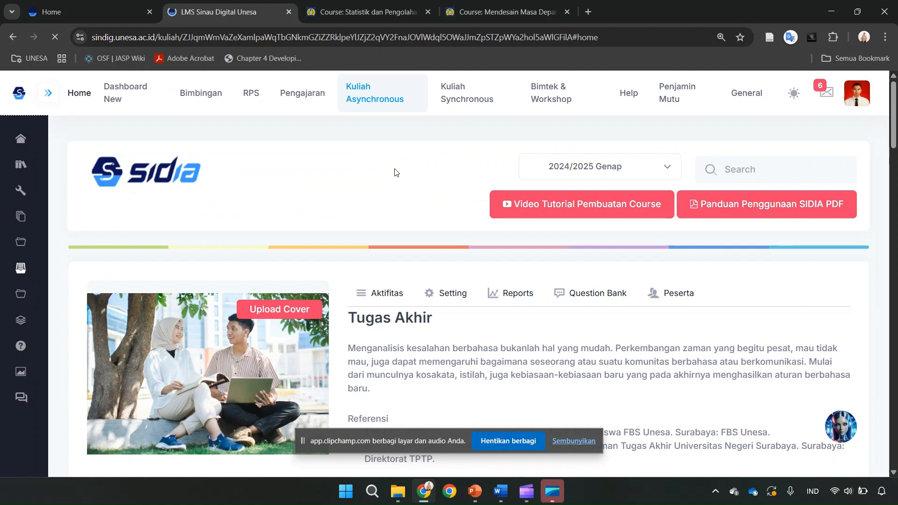
scroll(394, 172, "down", 2)
scroll(394, 173, "down", 10)
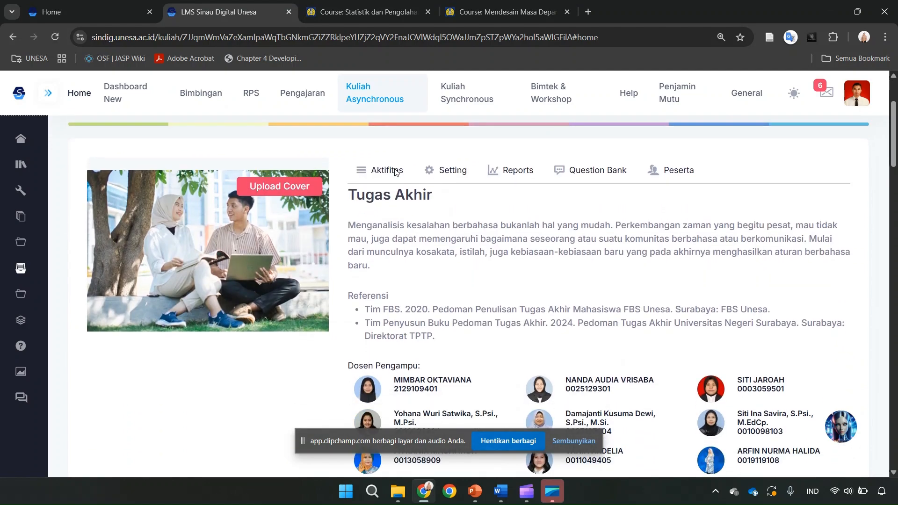
scroll(394, 172, "down", 4)
mouse_move(394, 172)
scroll(395, 172, "up", 1)
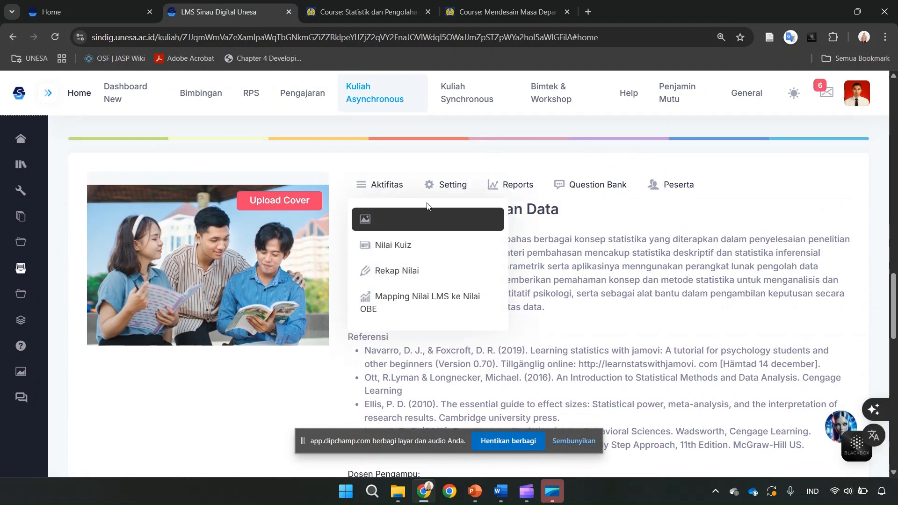
mouse_move(412, 215)
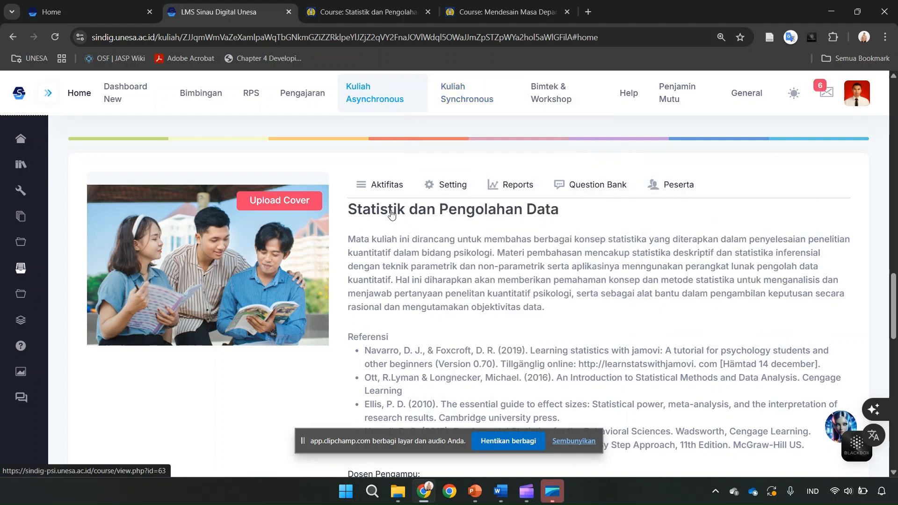
left_click(391, 211)
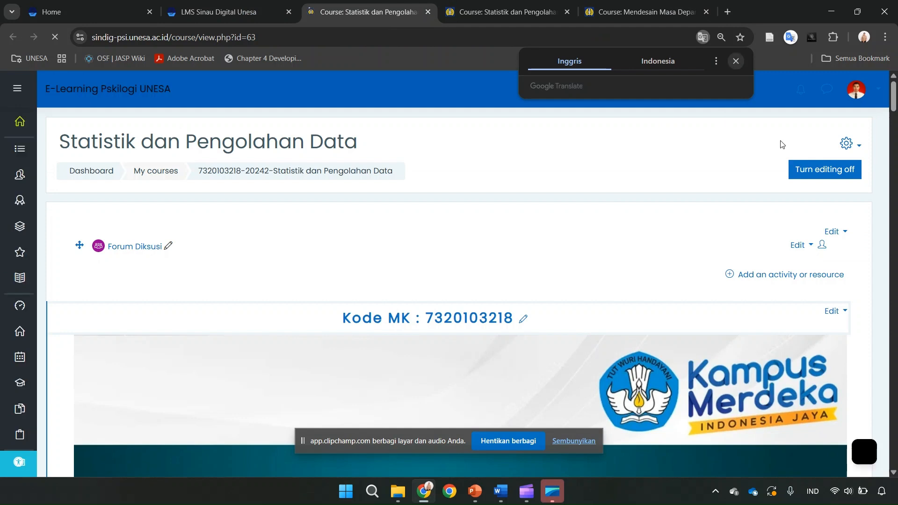
left_click(774, 125)
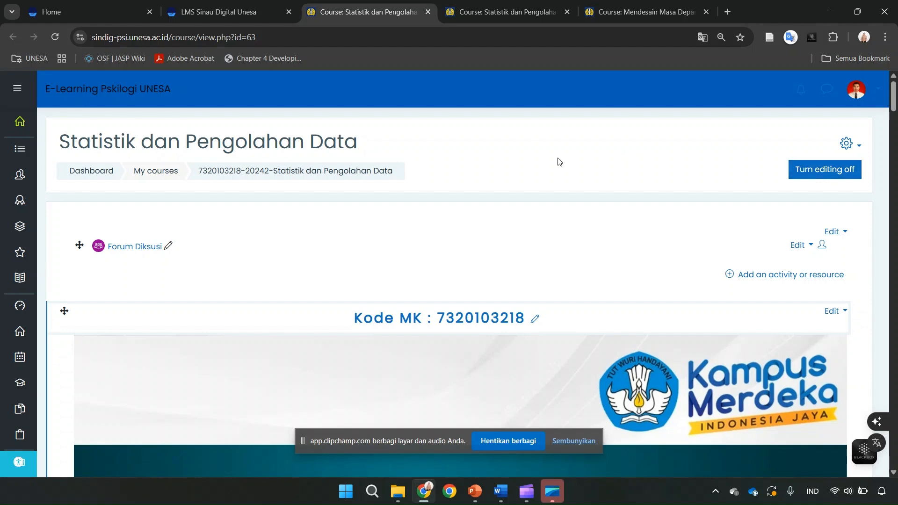
scroll(557, 161, "down", 12)
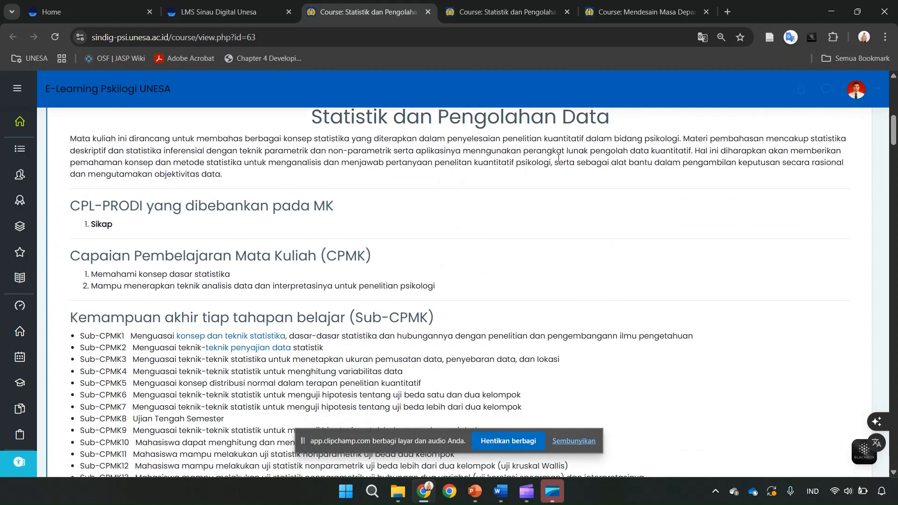
scroll(558, 158, "down", 2)
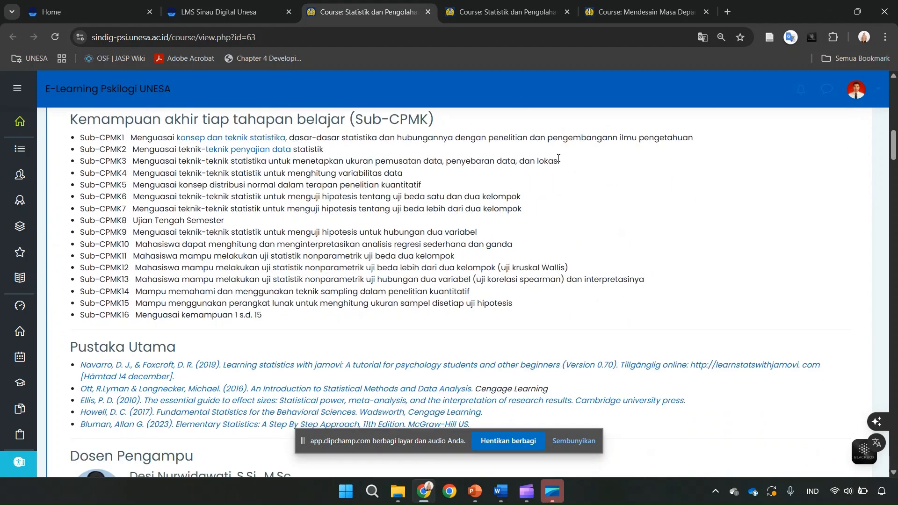
- Switch to the Mendesain Masa Depan Pembelajaran Daring course, turn editing on and go to the end of its Membuat Penugasan dan Quiz di LMS section
left_click(618, 10)
scroll(419, 220, "down", 15)
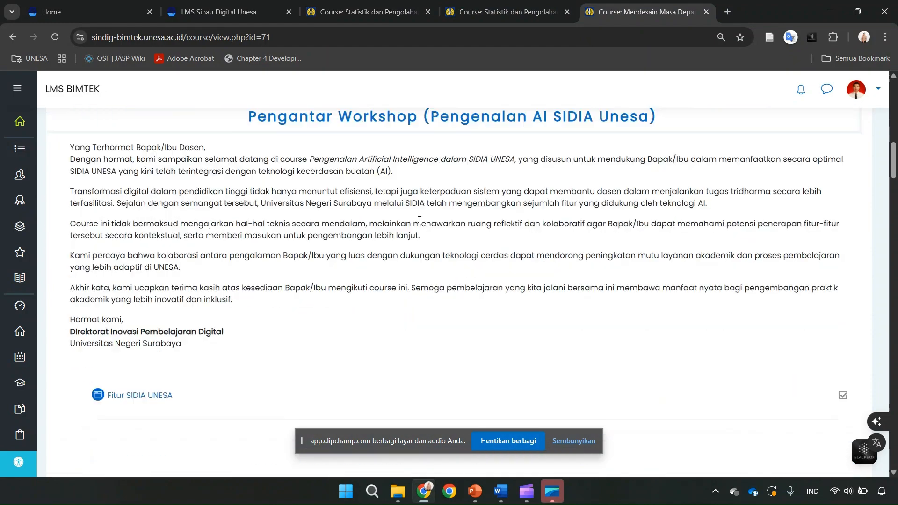
scroll(419, 220, "down", 15)
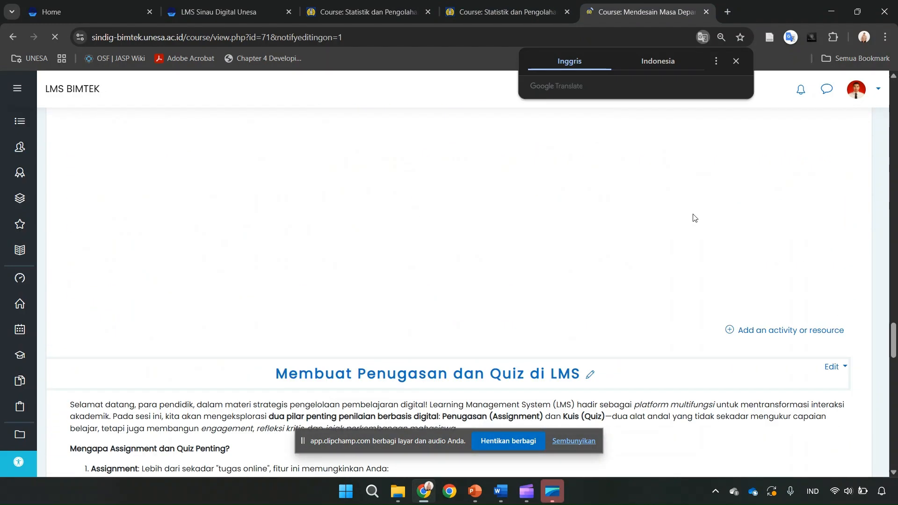
scroll(693, 214, "down", 7)
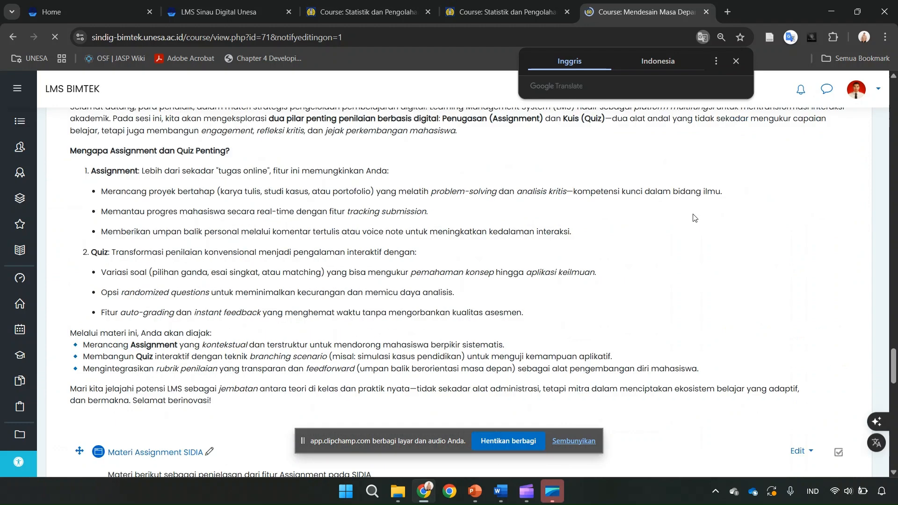
scroll(693, 218, "down", 4)
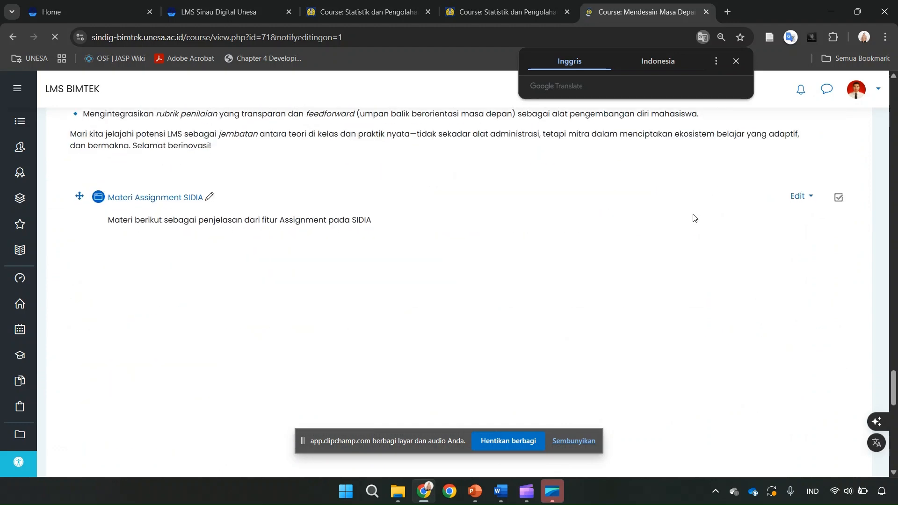
scroll(693, 218, "down", 5)
scroll(693, 217, "down", 1)
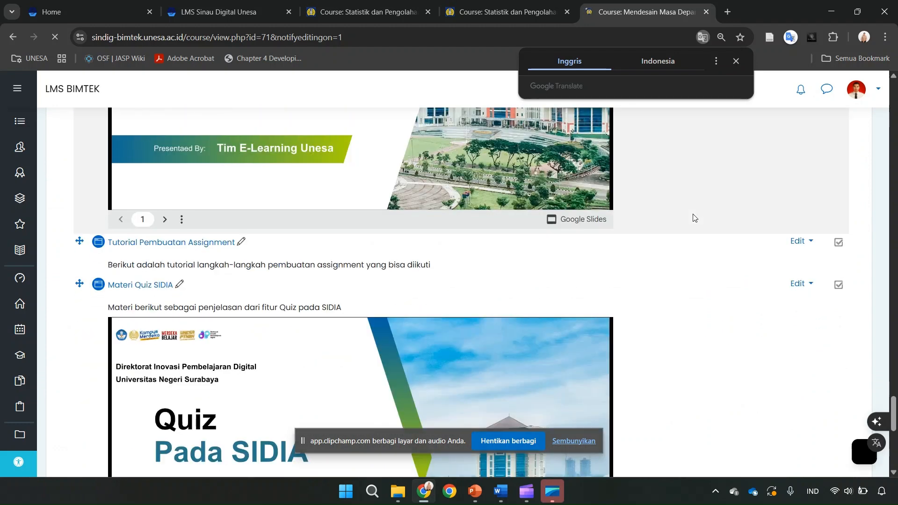
scroll(743, 317, "down", 4)
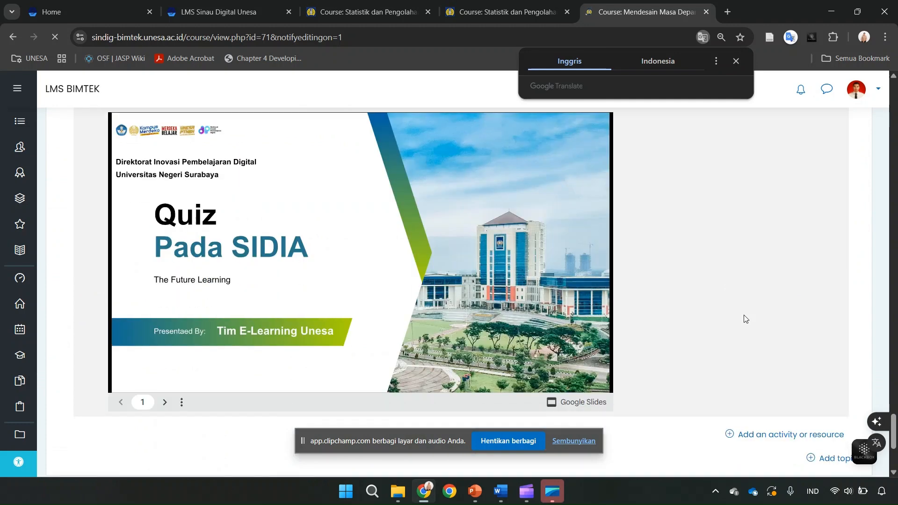
scroll(745, 318, "down", 4)
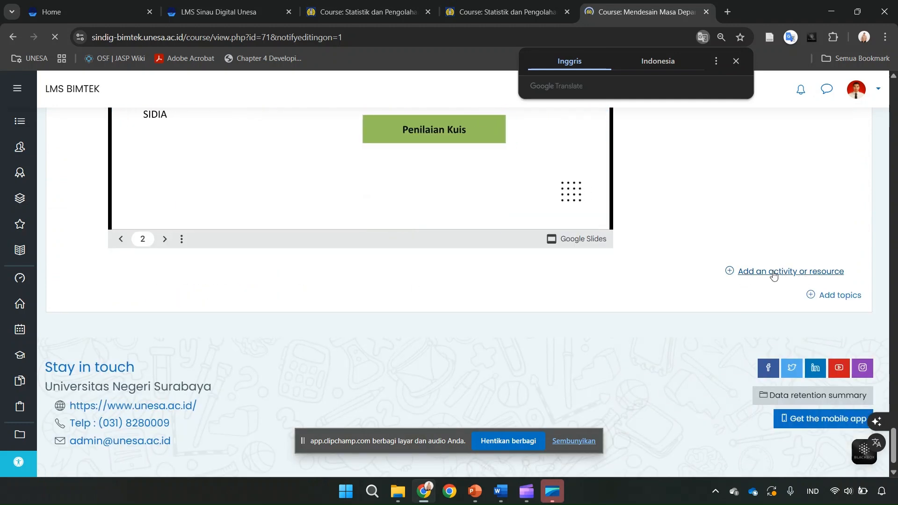
- Start adding a new Assignment activity to the Membuat Penugasan dan Quiz di LMS section
left_click(743, 273)
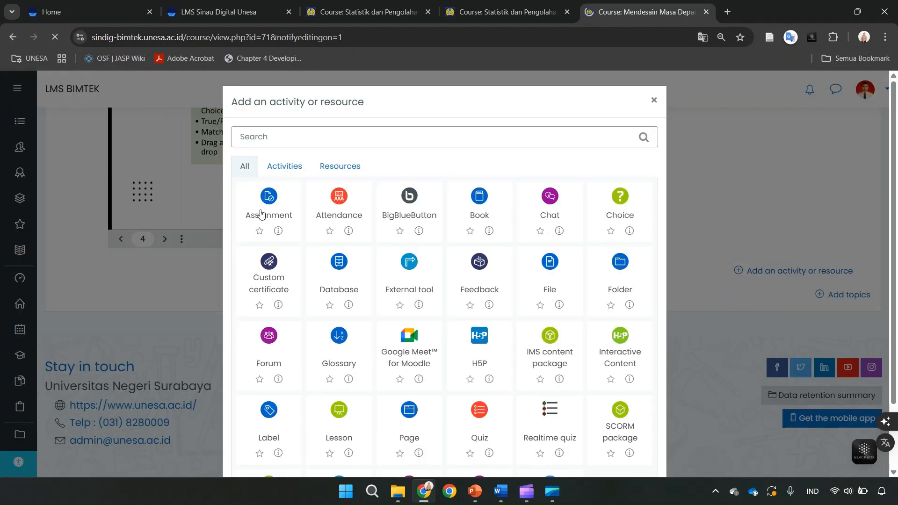
left_click(281, 170)
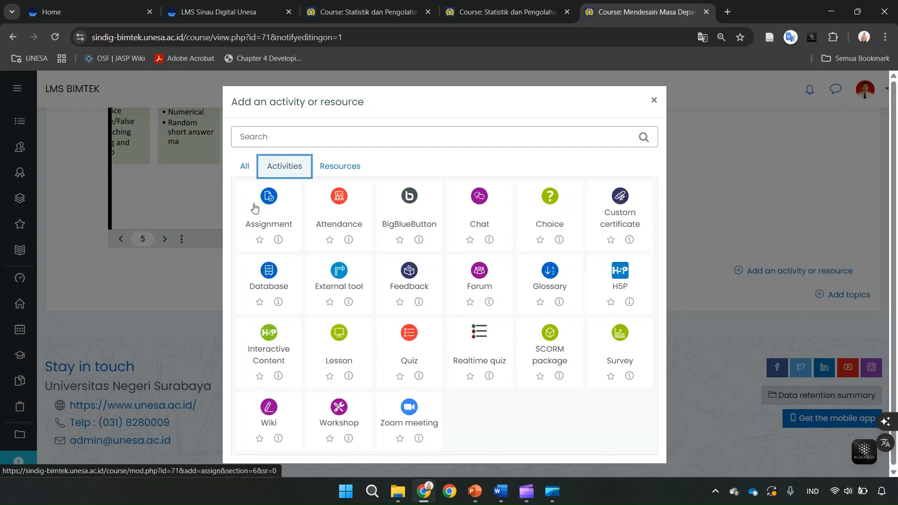
left_click(244, 167)
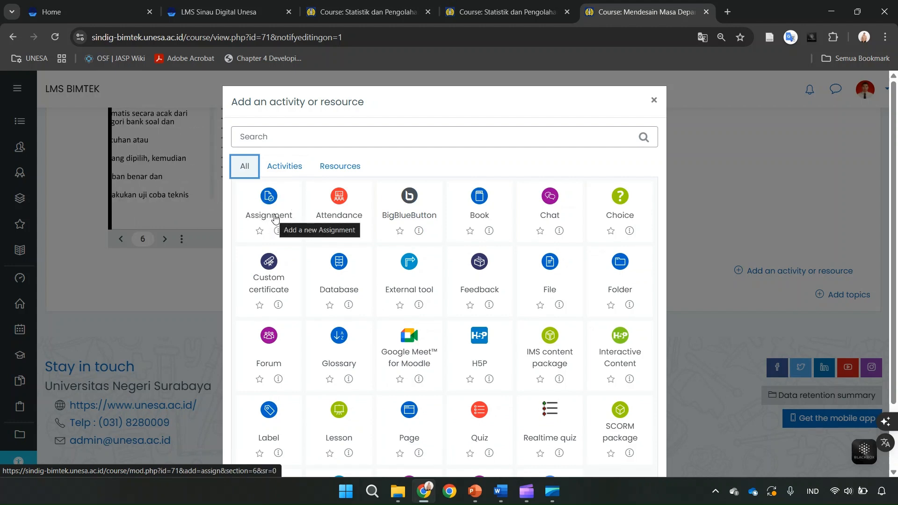
left_click(270, 196)
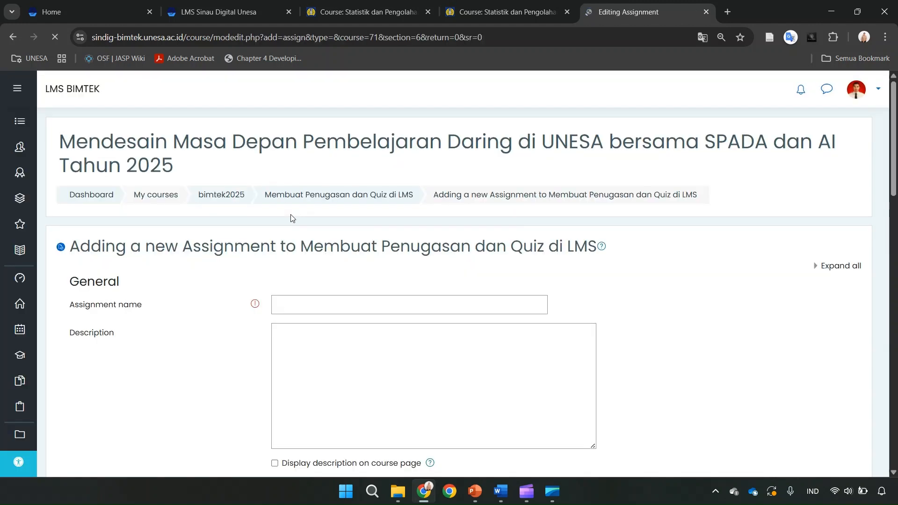
- Name the new assignment "Tugas Statitika Sesi 2"
scroll(290, 218, "down", 2)
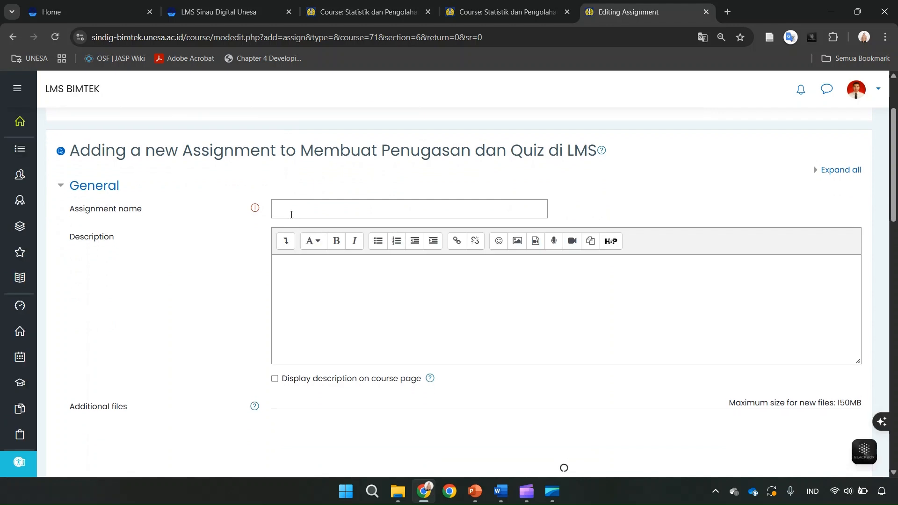
left_click(301, 213)
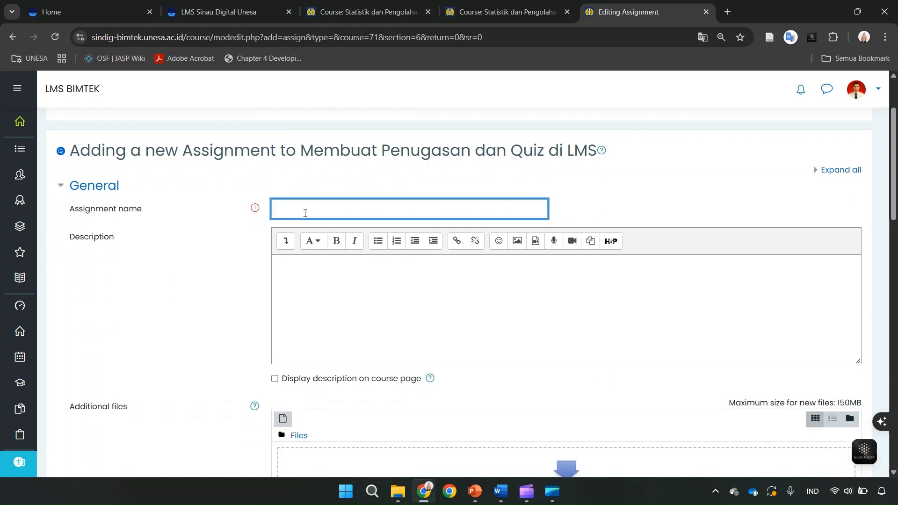
type("Tugas Statitika Sesi 2")
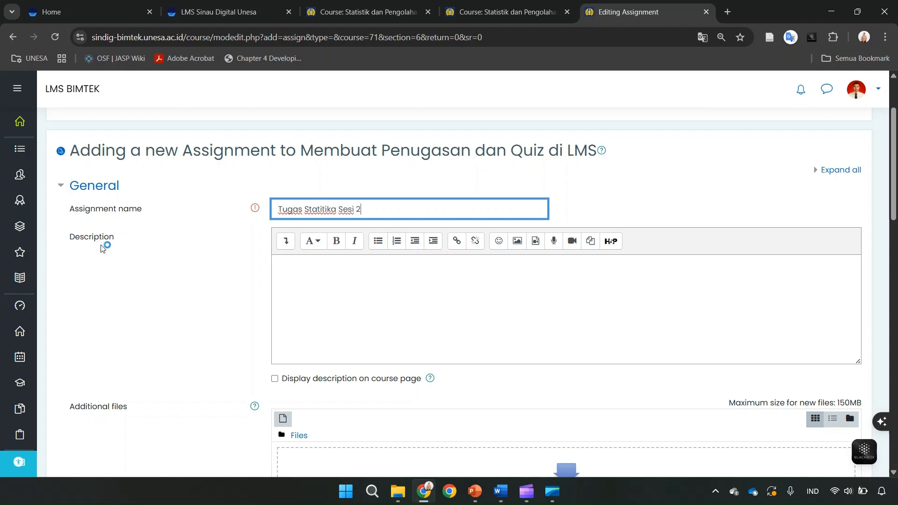
- Paste the prepared instructions for graphing the fictional data set into the assignment description and enable displaying the description on the course page
left_click(353, 288)
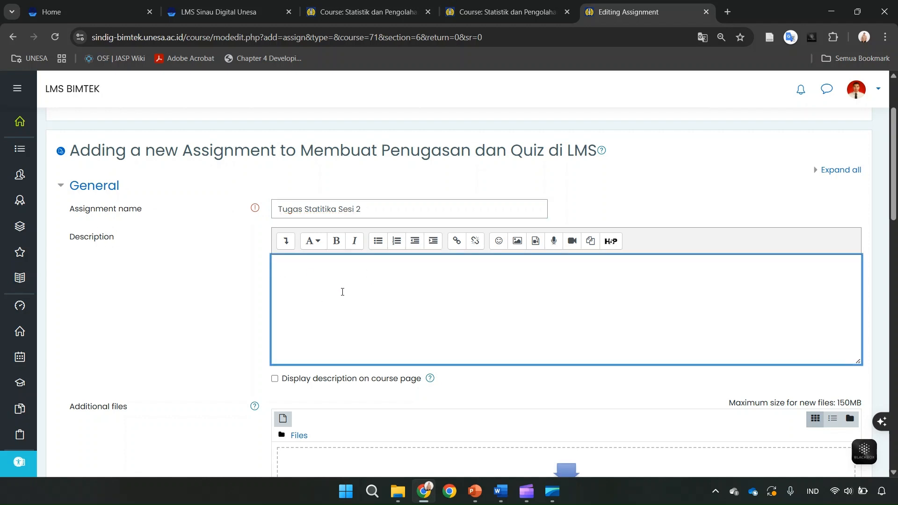
type("Disediakan data (fictional data set) dibeberapa sheet dari file terlampir. Mahasiswa diminta membuat grafik (visualisasi) untuk setiap distribusi data sesuai sheet masing-masing. Grafik tetap berada di file yang dikumpulkan (.xlsx).")
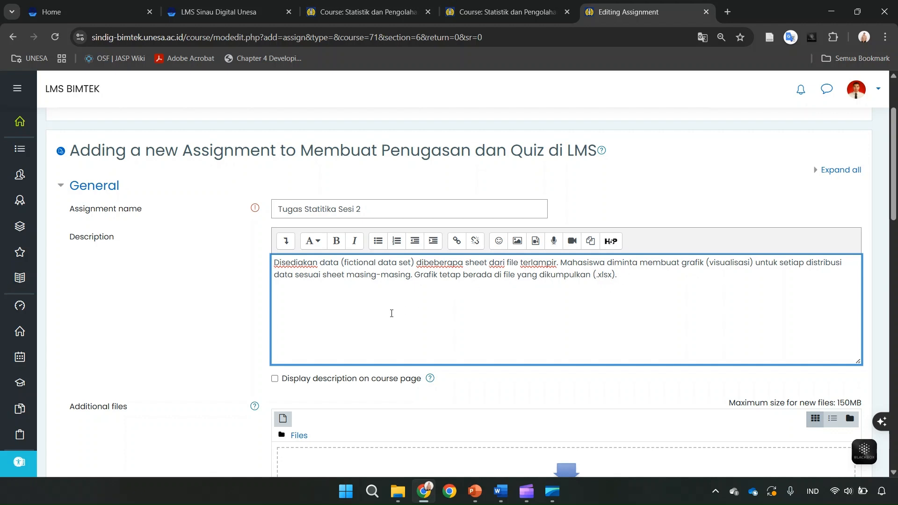
left_click(275, 380)
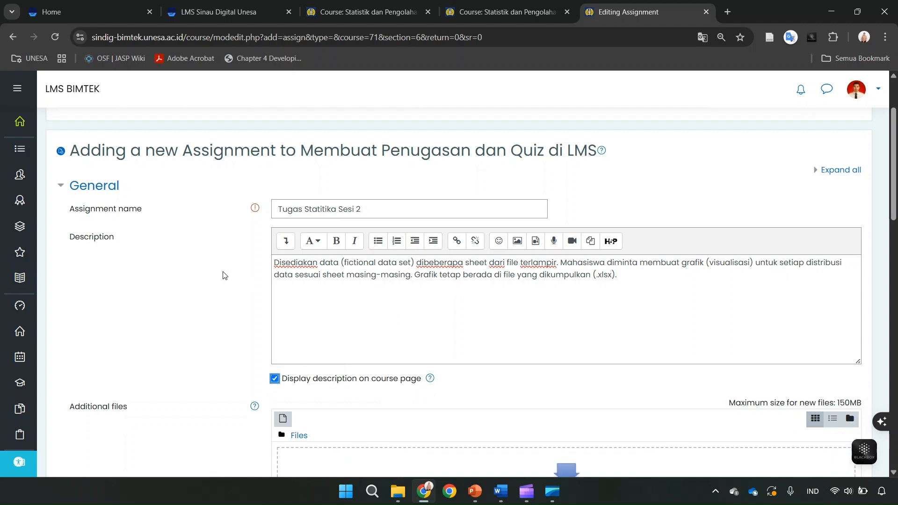
- Review the assignment's additional files, availability dates and submission type settings
scroll(250, 274, "down", 1)
scroll(250, 273, "down", 1)
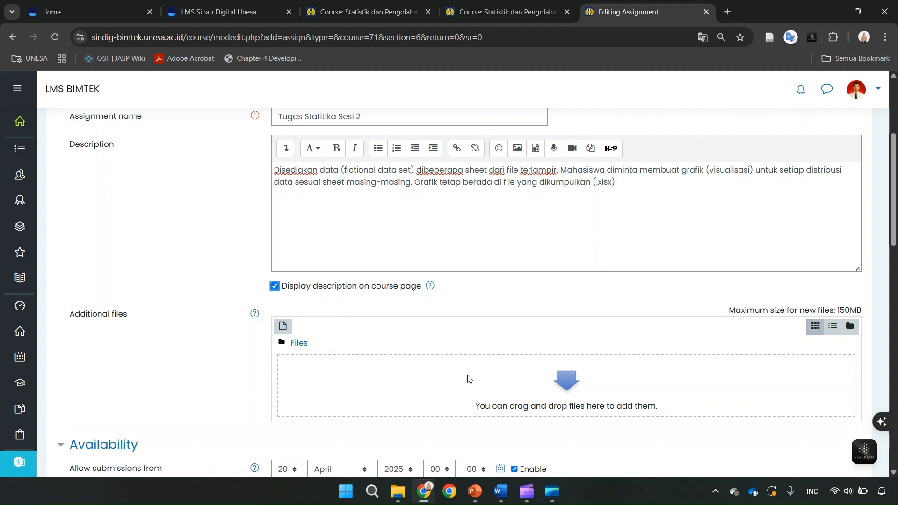
scroll(468, 379, "down", 2)
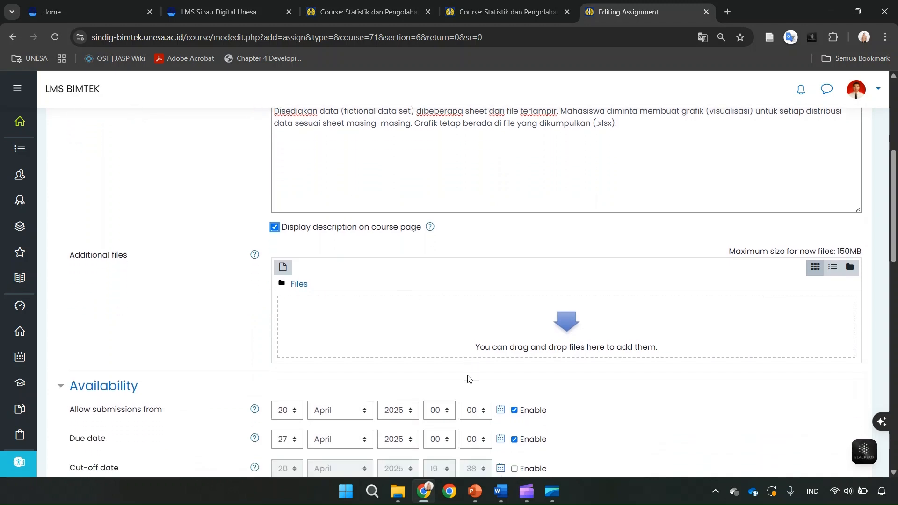
scroll(468, 379, "down", 2)
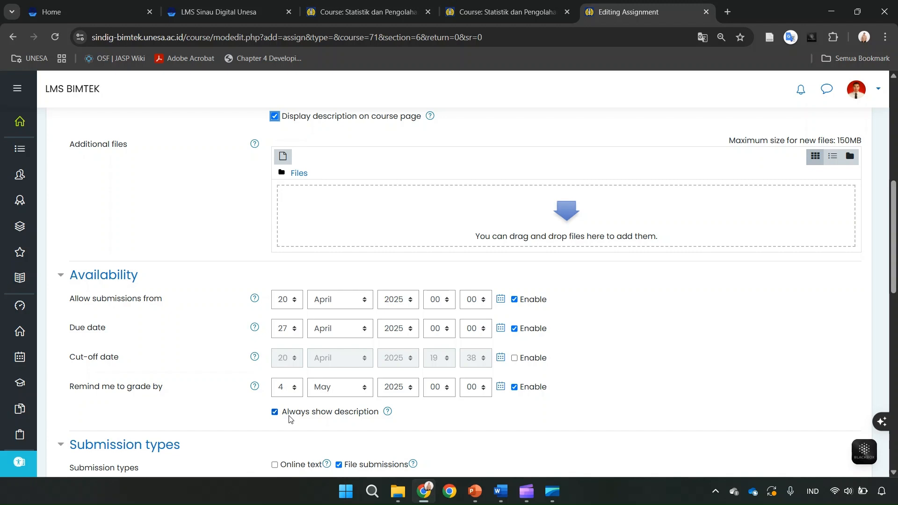
scroll(290, 418, "down", 3)
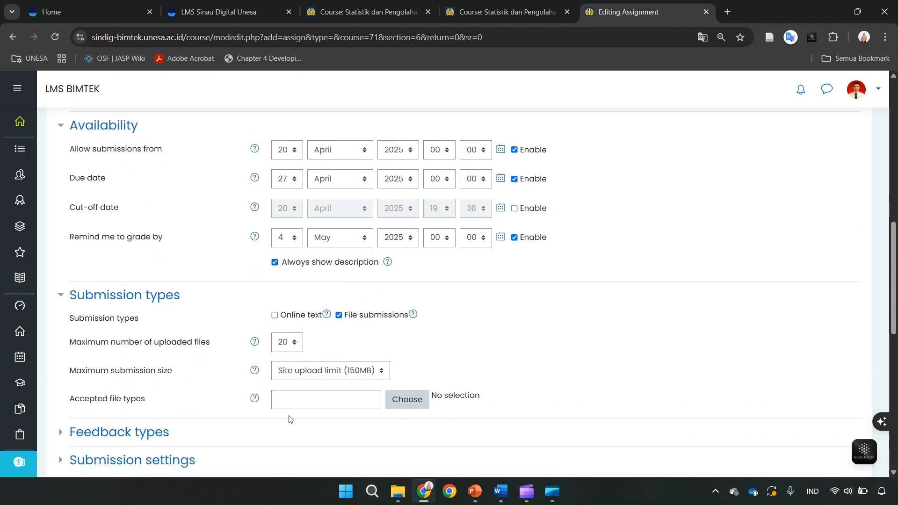
scroll(291, 420, "down", 1)
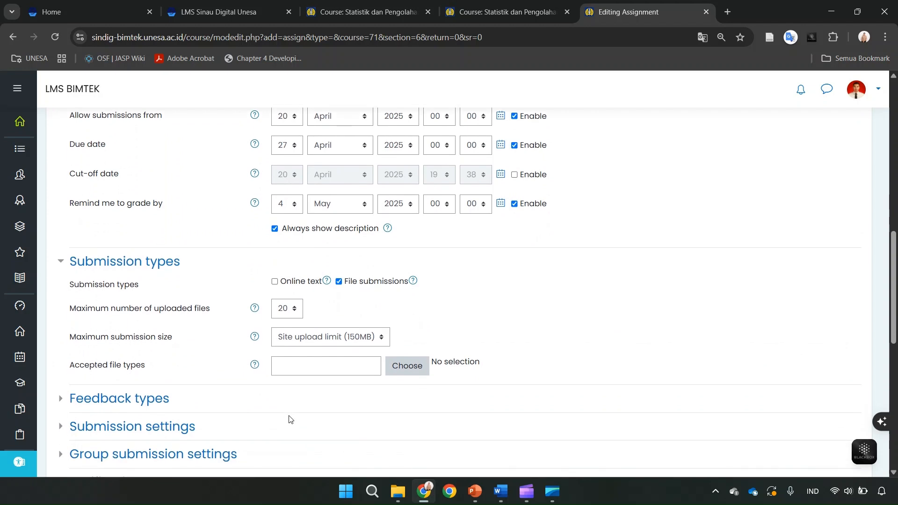
scroll(289, 419, "down", 1)
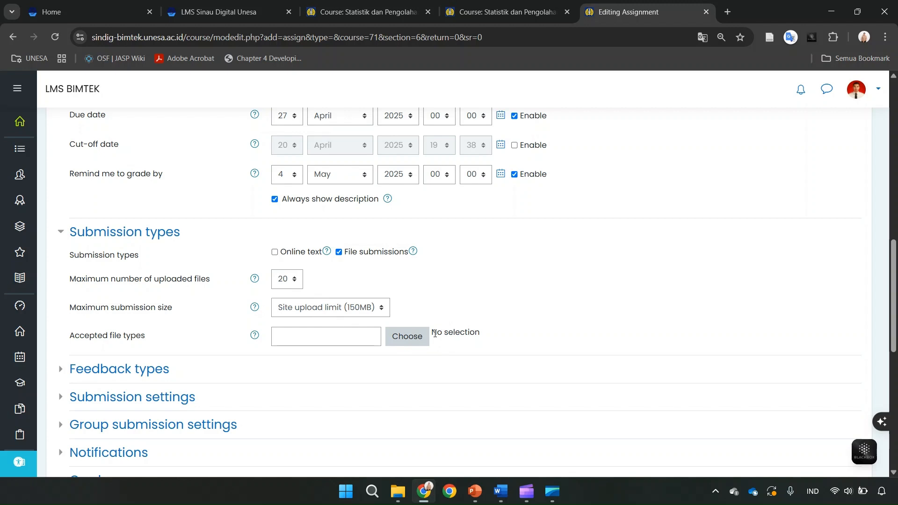
- Try to restrict the accepted file types for submissions by entering .xls directly
left_click(401, 340)
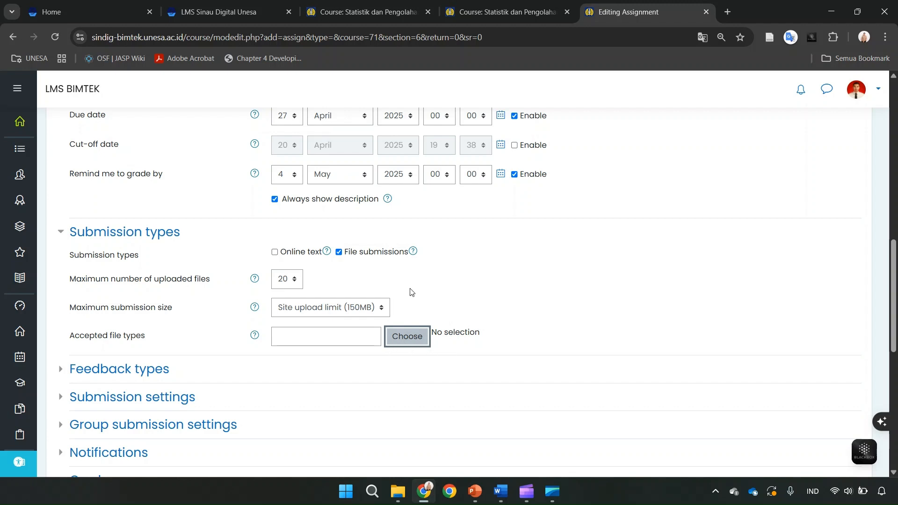
left_click(289, 337)
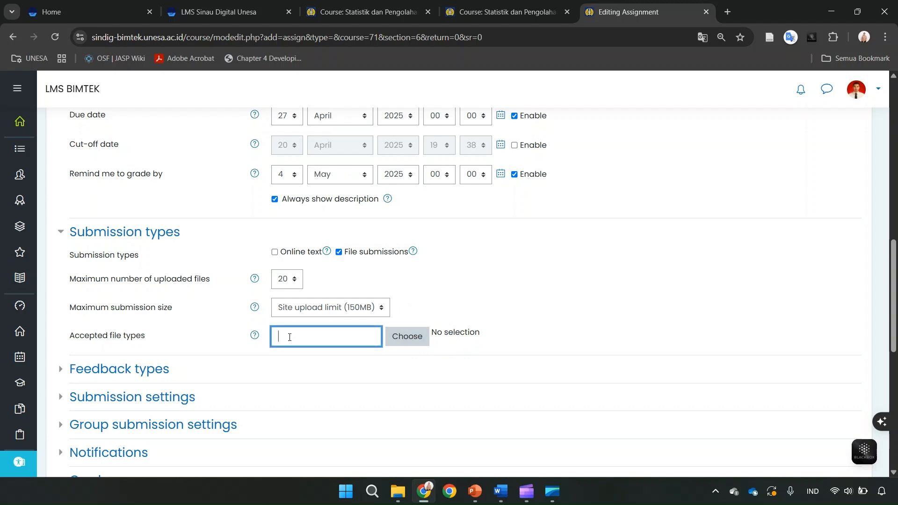
type(".xls")
- Browse the selectable accepted file types for the assignment and choose Spreadsheet files
left_click(413, 335)
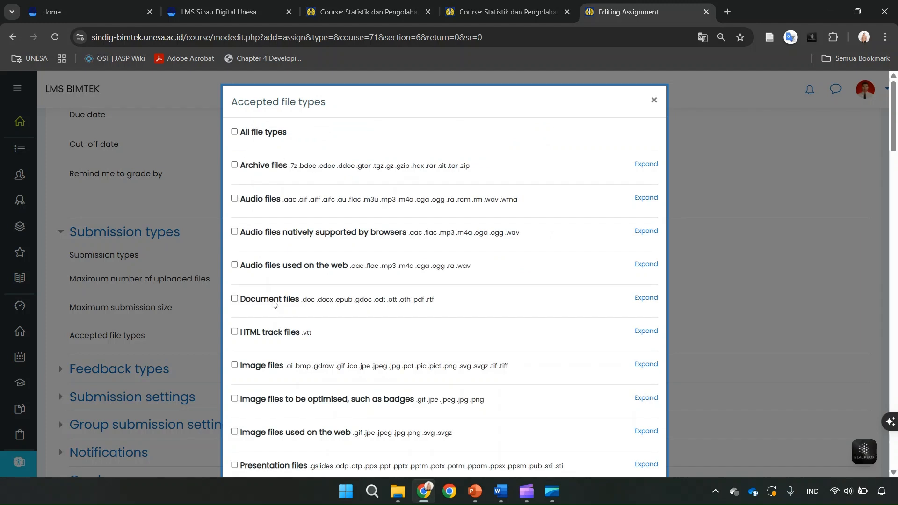
scroll(273, 304, "down", 3)
scroll(274, 304, "down", 4)
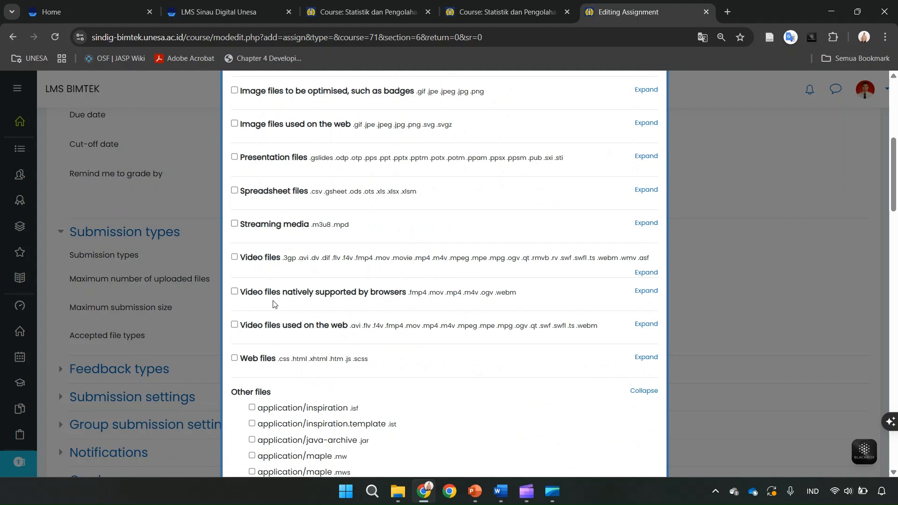
scroll(273, 304, "down", 2)
scroll(273, 304, "up", 9)
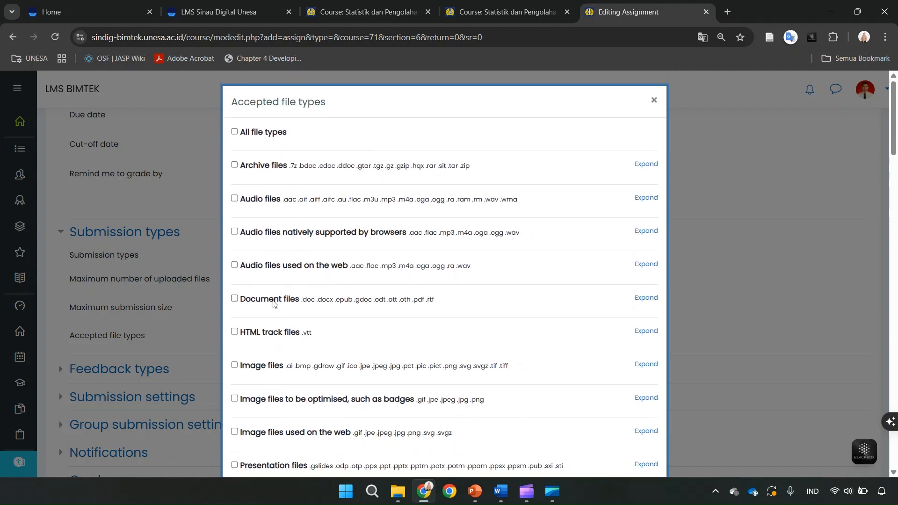
scroll(274, 304, "down", 6)
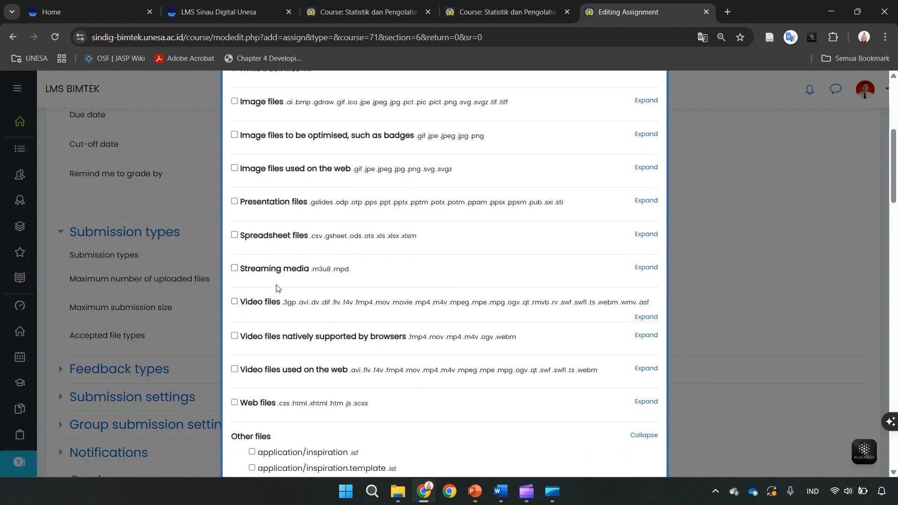
left_click(234, 235)
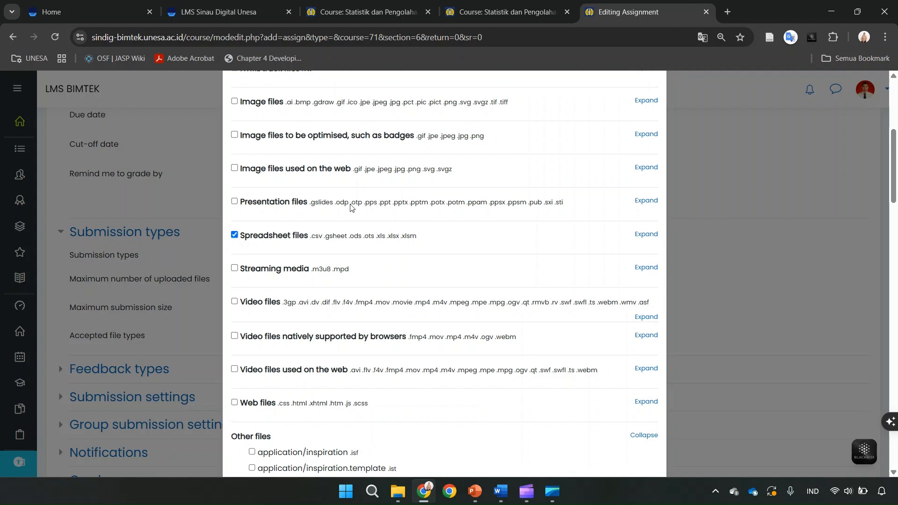
- Add Document files to the accepted file types and save the selection
scroll(481, 194, "up", 3)
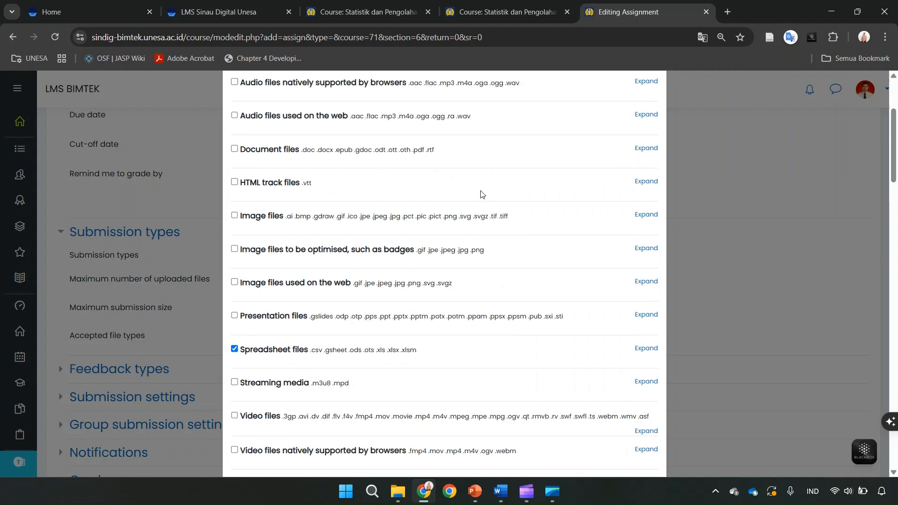
scroll(482, 194, "up", 2)
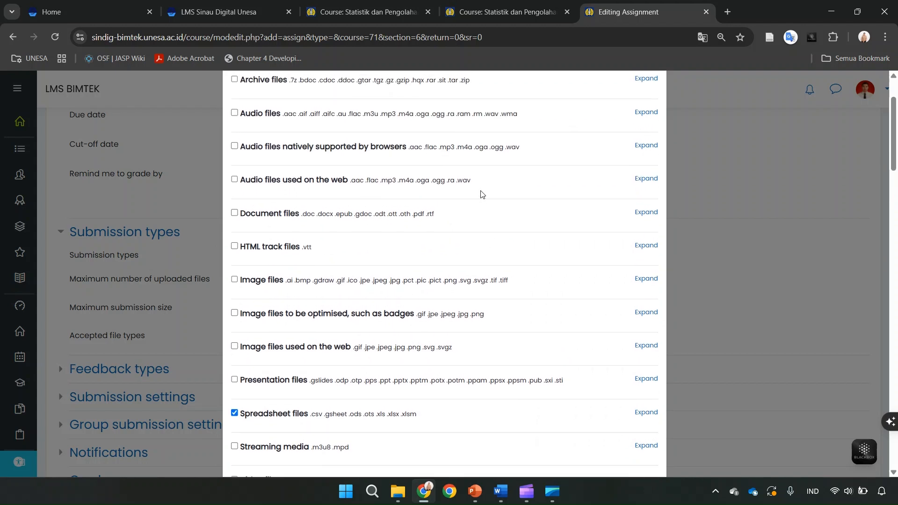
left_click(235, 214)
scroll(504, 288, "down", 15)
scroll(504, 288, "down", 10)
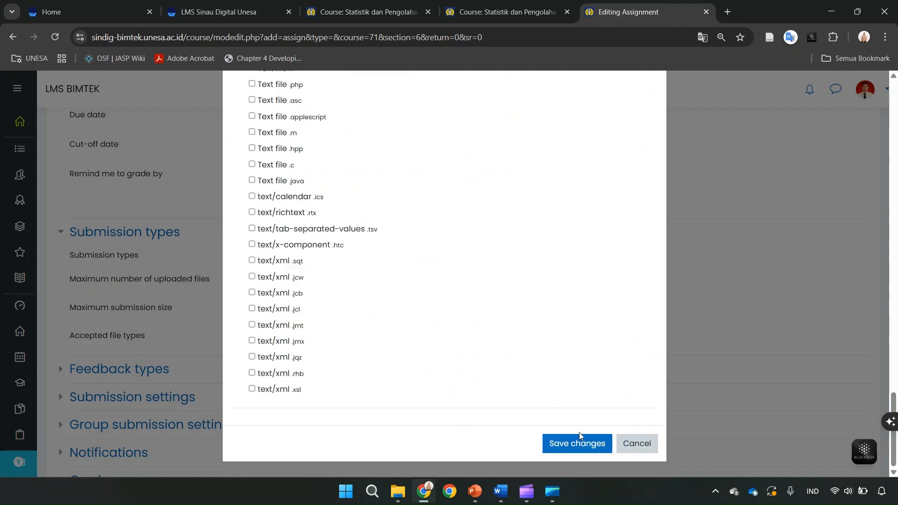
left_click(580, 445)
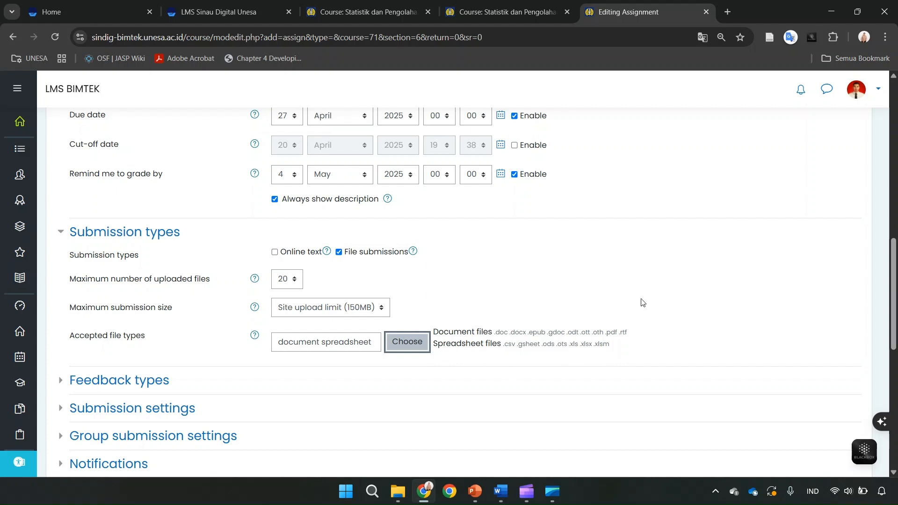
- Leave the remaining assignment settings at their defaults, then save the assignment and display its page
scroll(611, 288, "down", 3)
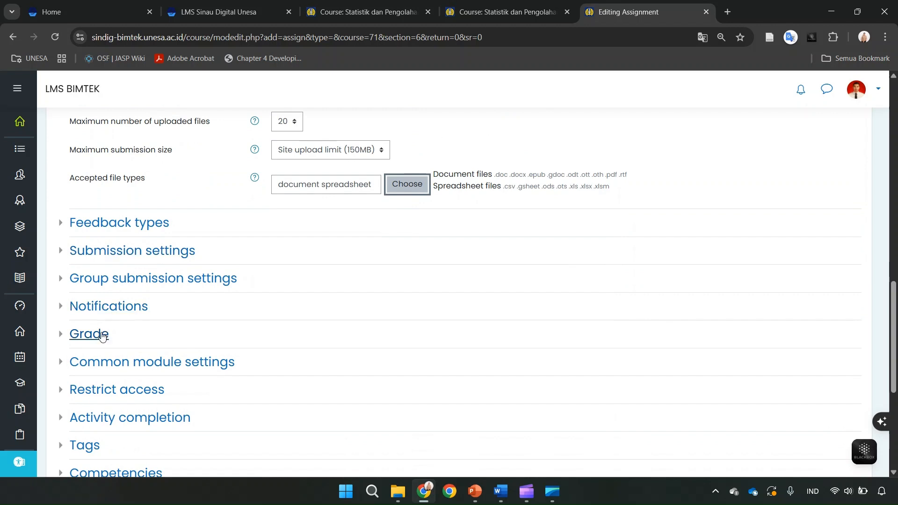
scroll(92, 385, "down", 3)
scroll(90, 384, "down", 1)
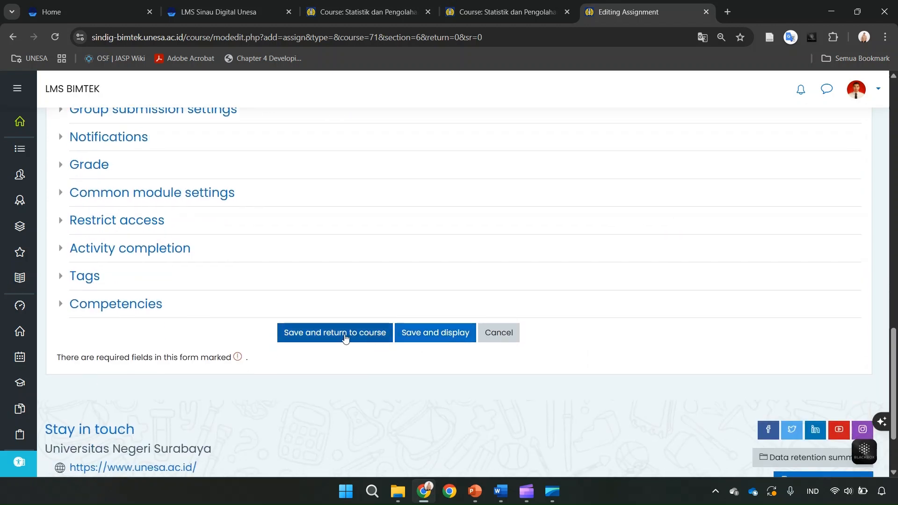
left_click(427, 336)
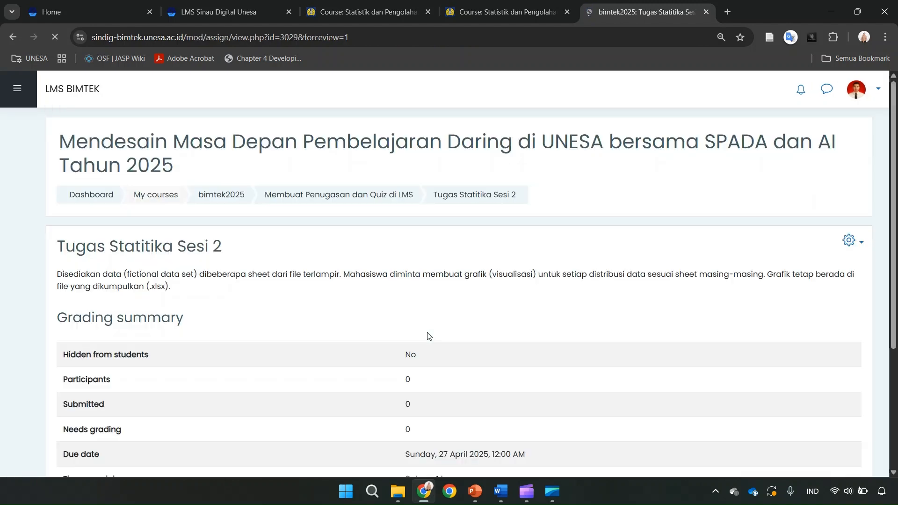
- Review the description and grading summary on the Tugas Statitika Sesi 2 assignment page
scroll(427, 335, "down", 4)
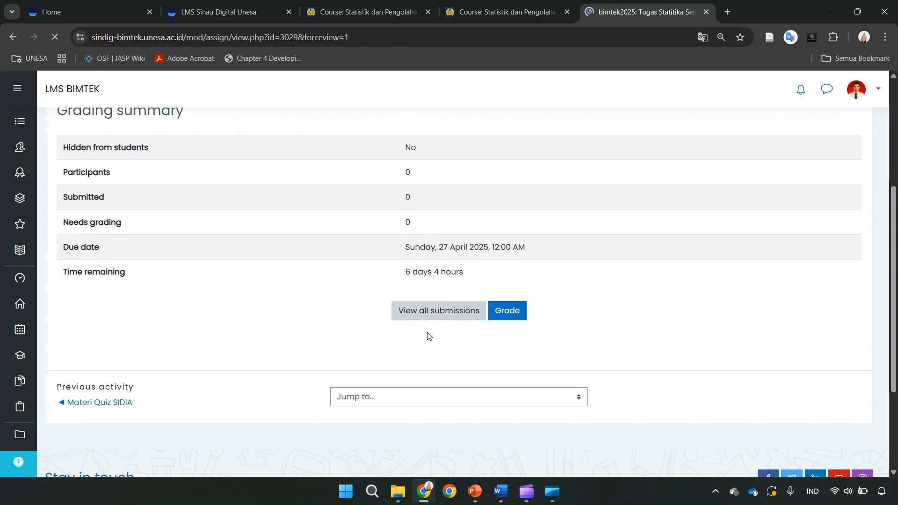
scroll(334, 196, "up", 2)
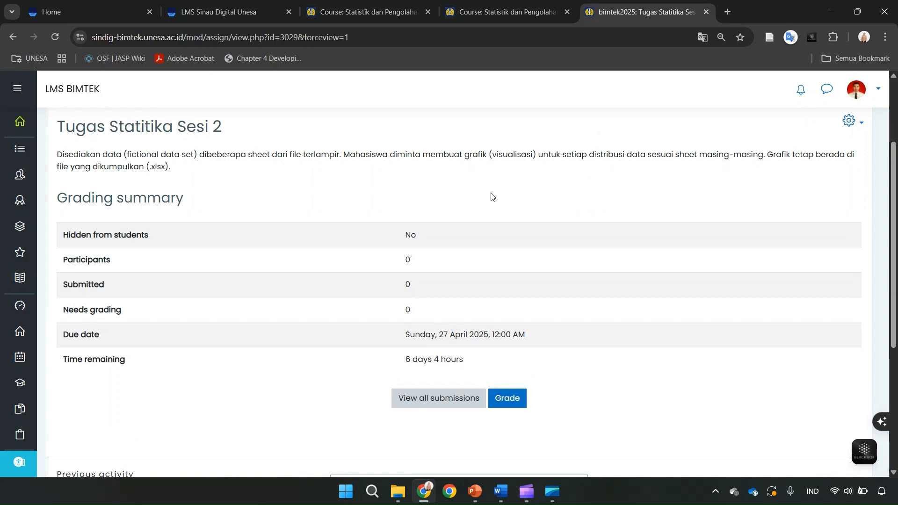
scroll(491, 197, "up", 1)
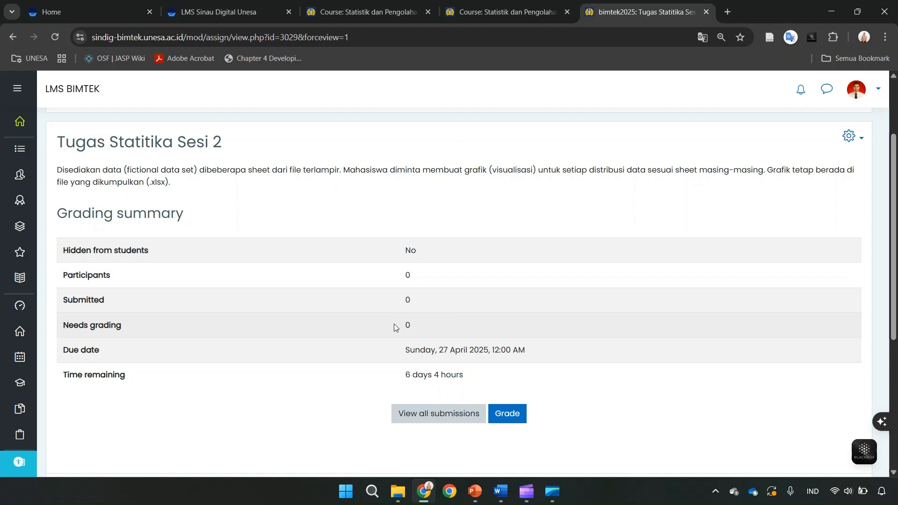
scroll(509, 296, "down", 1)
scroll(509, 296, "up", 1)
scroll(704, 286, "down", 1)
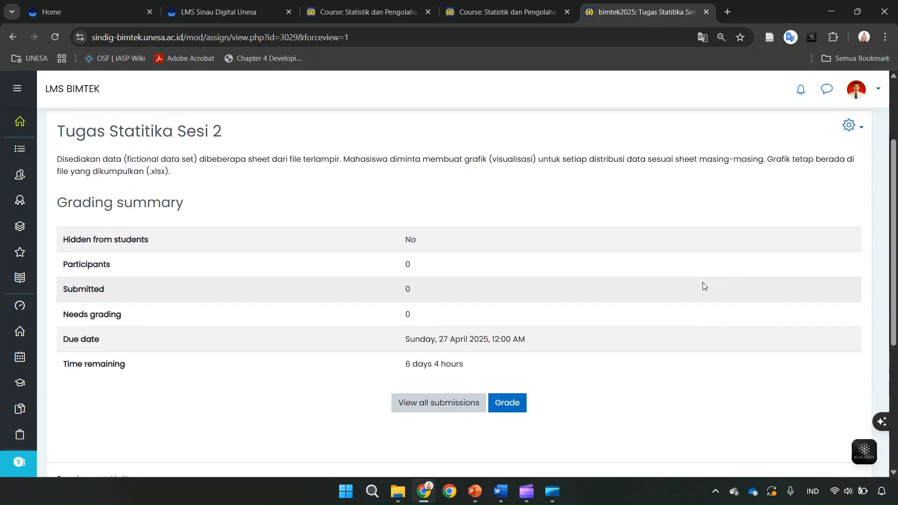